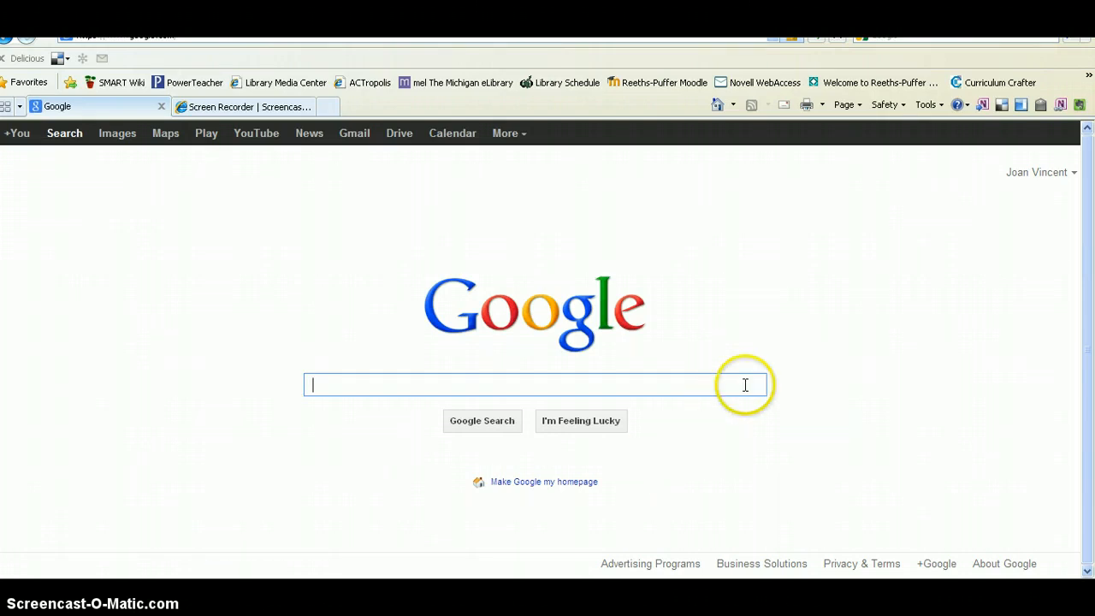
# Step: Open the 'Welcome to Reeths-Puffer' school district page from the Favorites bar
pyautogui.click(896, 87)
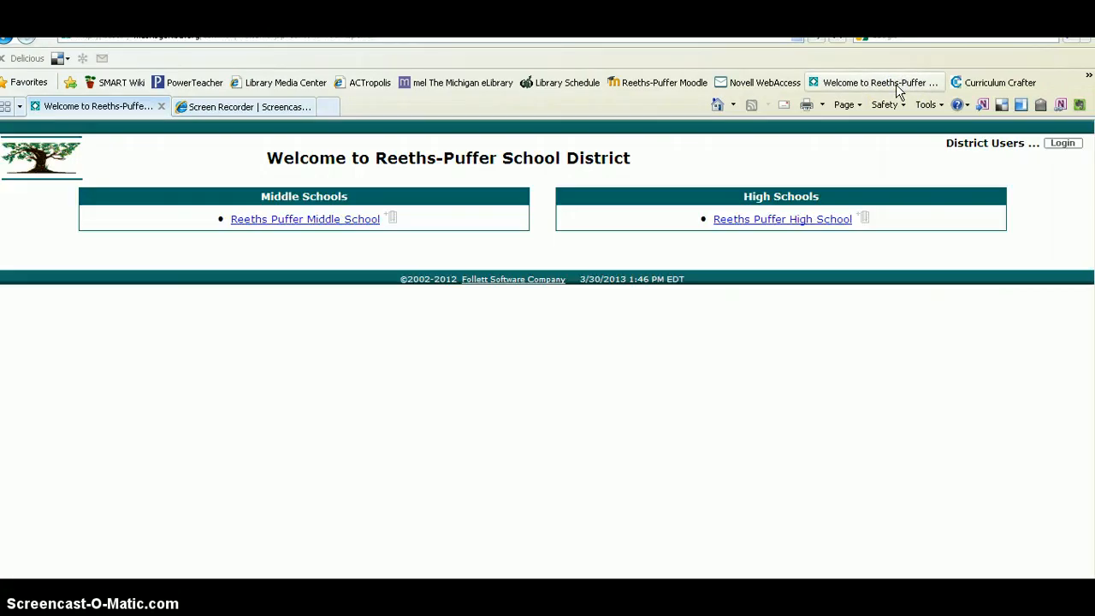
# Step: Open the Reeths Puffer High School catalog and sign in with the library staff user name and password
pyautogui.click(802, 223)
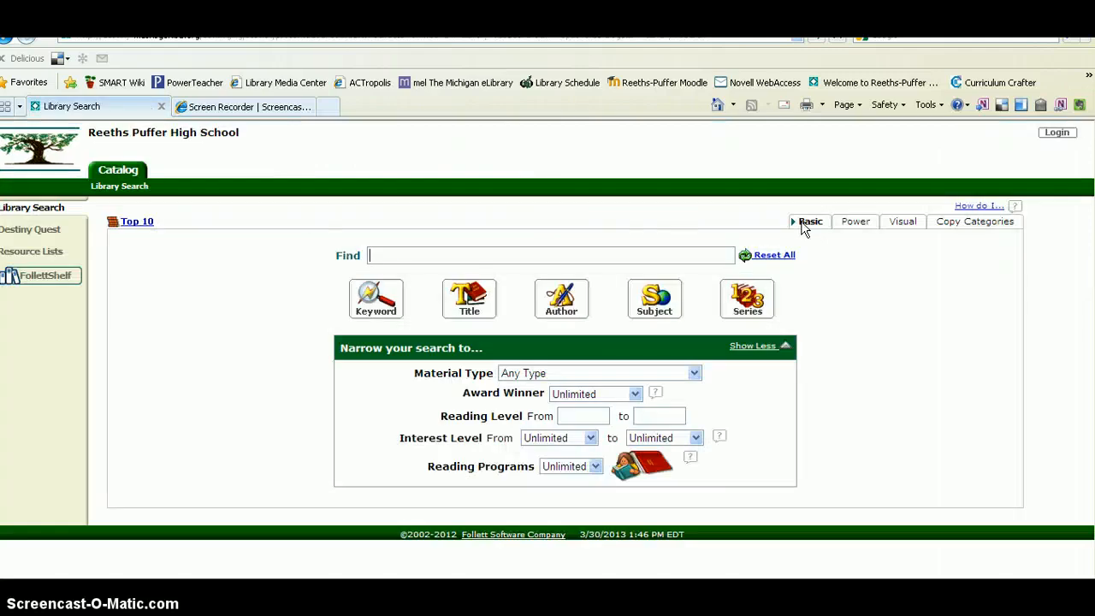
pyautogui.click(1056, 137)
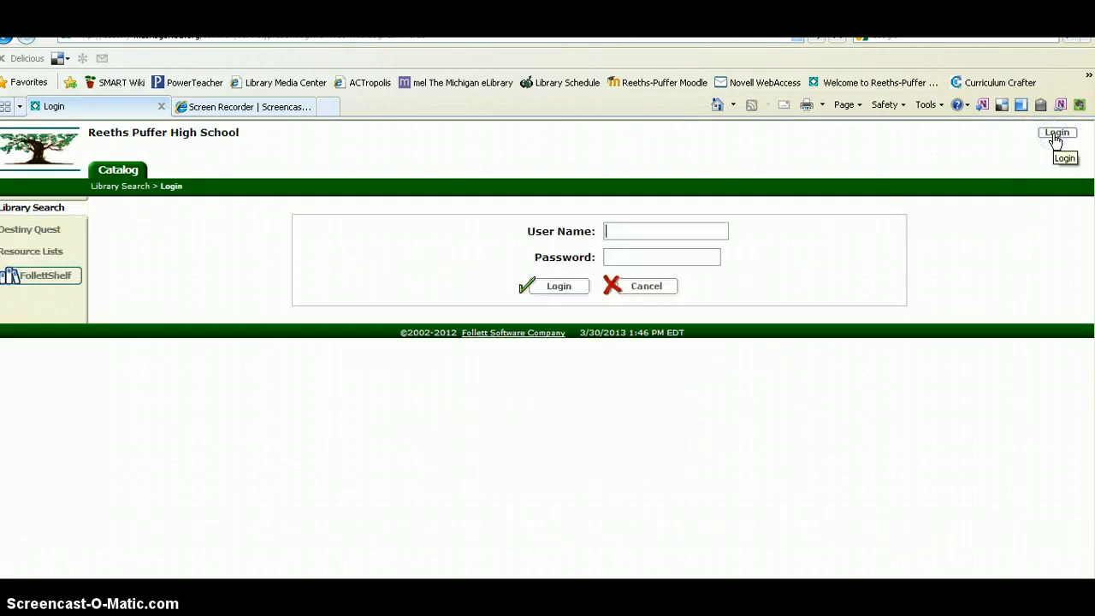
pyautogui.click(614, 229)
pyautogui.write('lncstu')
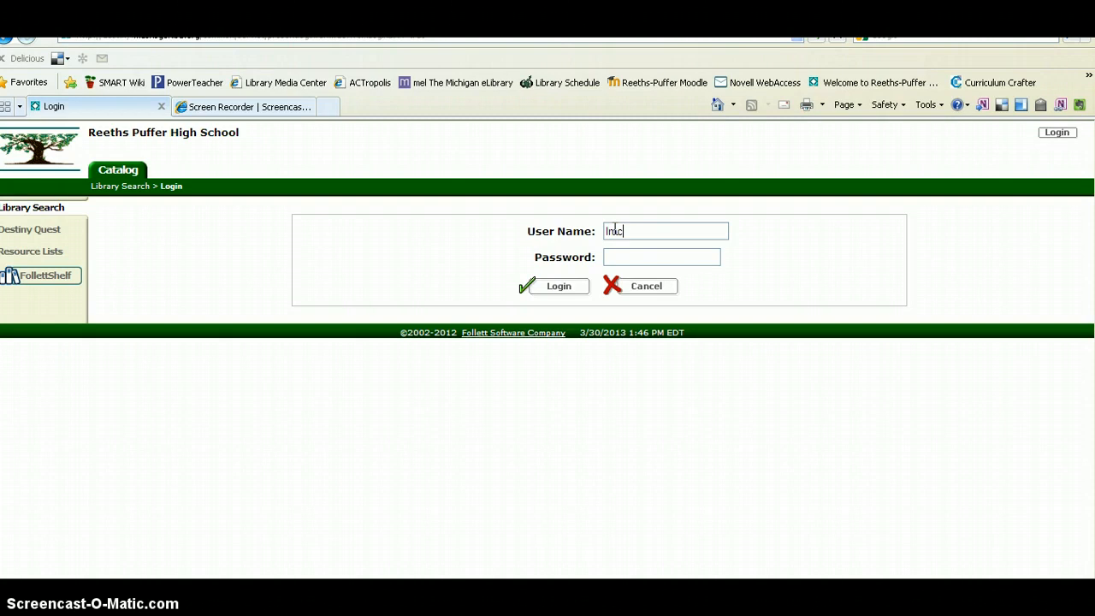
pyautogui.write('dents')
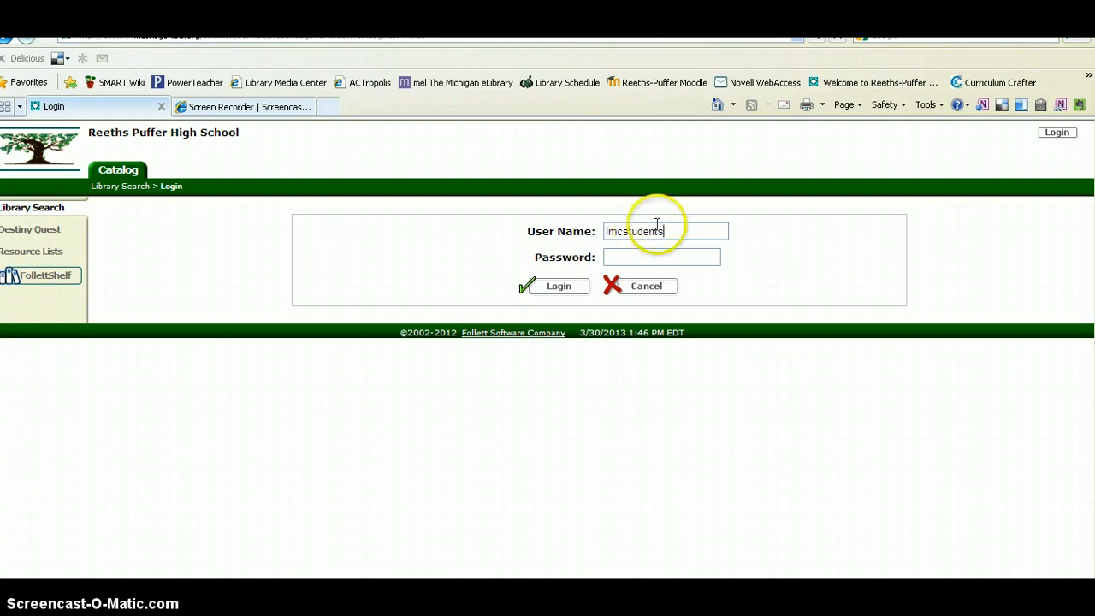
pyautogui.press('BackSpace')
pyautogui.click(677, 256)
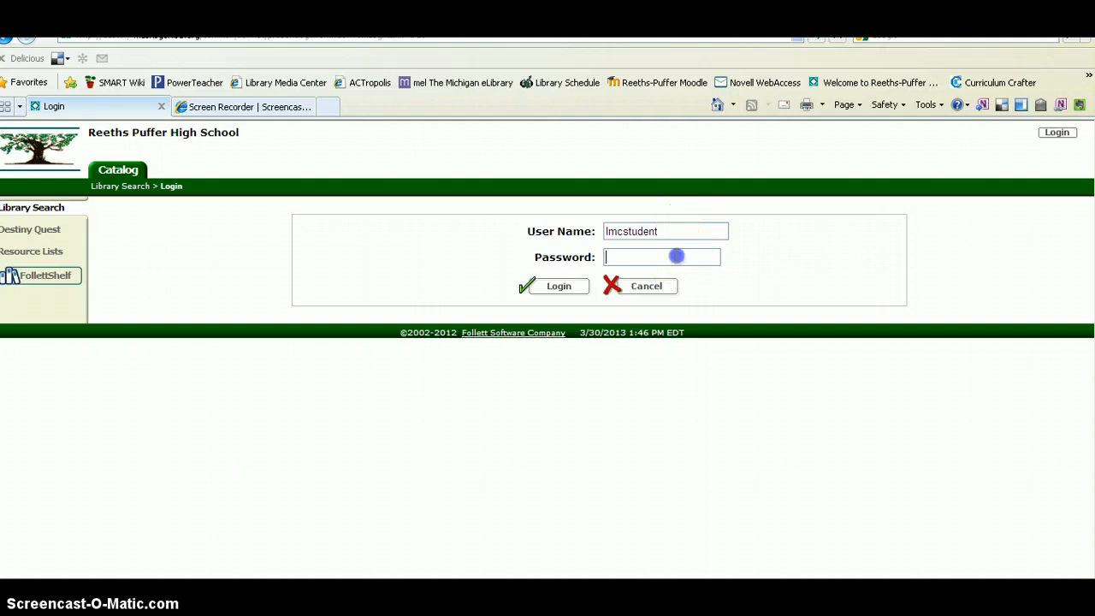
pyautogui.write('l*********')
pyautogui.click(558, 285)
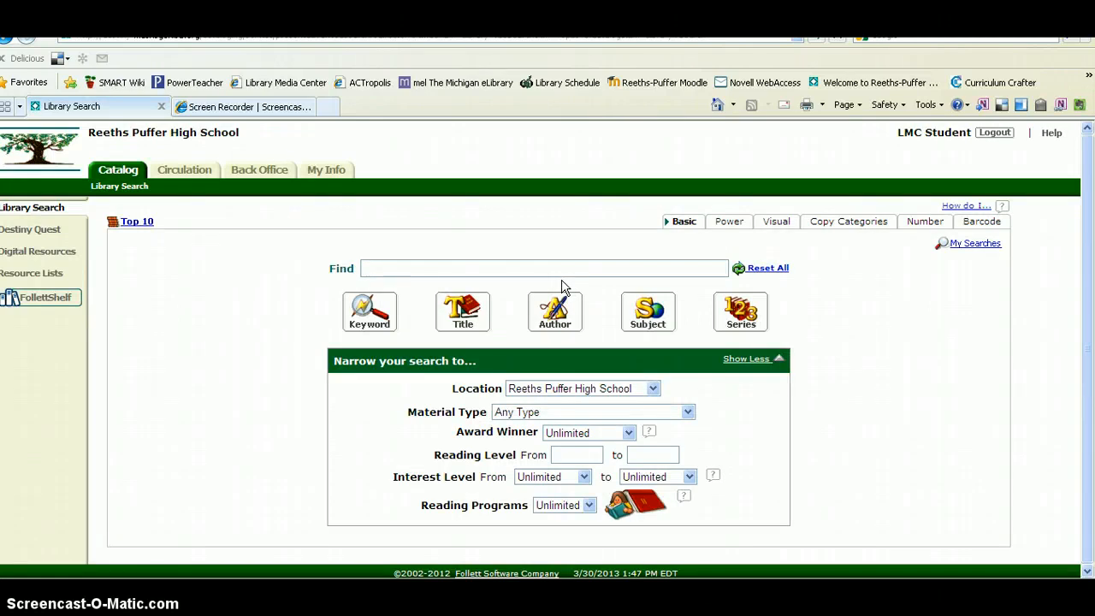
# Step: On Circulation's Check Out page, search for patrons by their surname
pyautogui.click(198, 181)
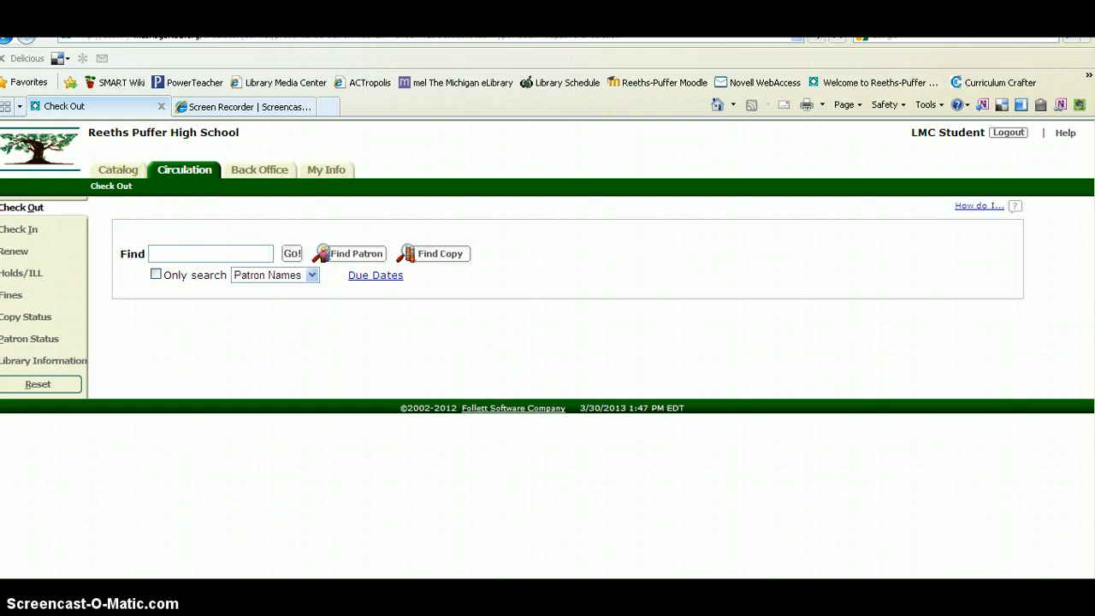
pyautogui.click(25, 233)
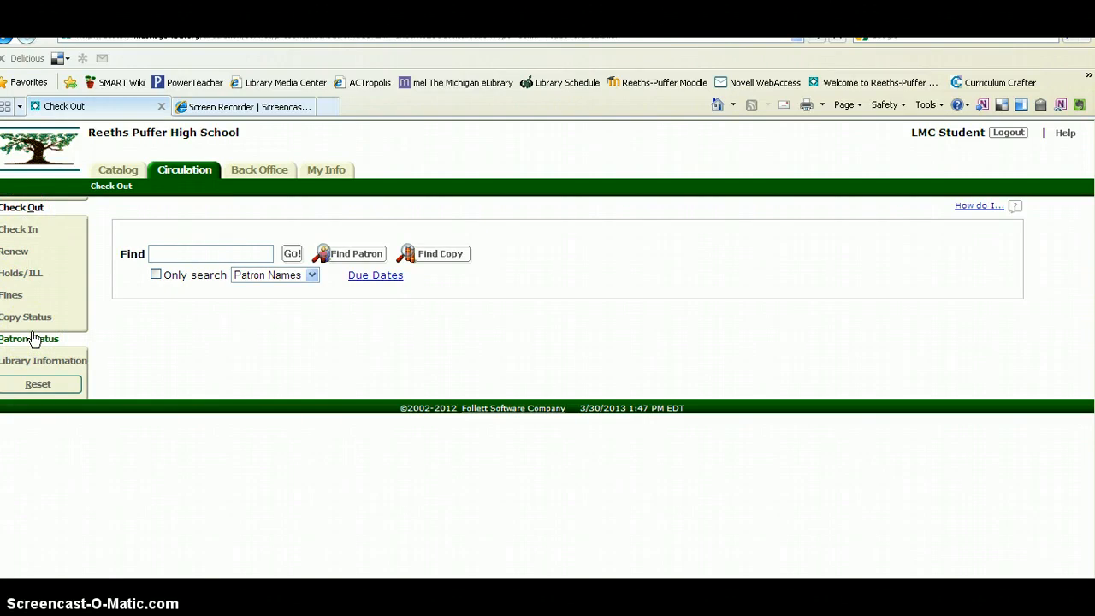
pyautogui.click(50, 211)
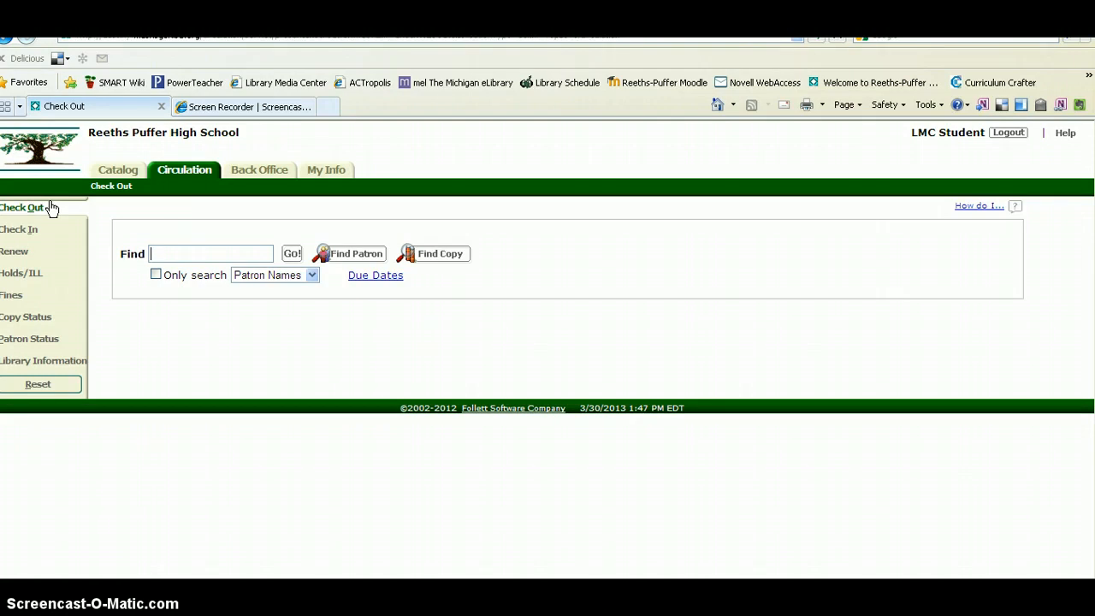
pyautogui.write('smith')
pyautogui.press('Return')
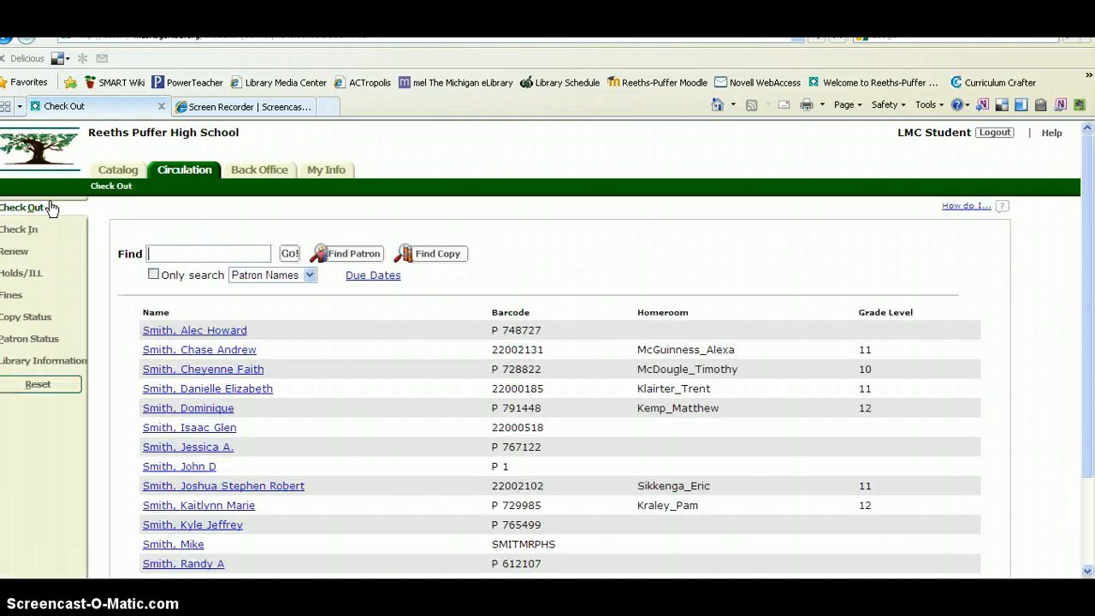
# Step: Check out copy 26716, The complete snowboarder, to the selected patron, due 4/22/2013
pyautogui.click(162, 467)
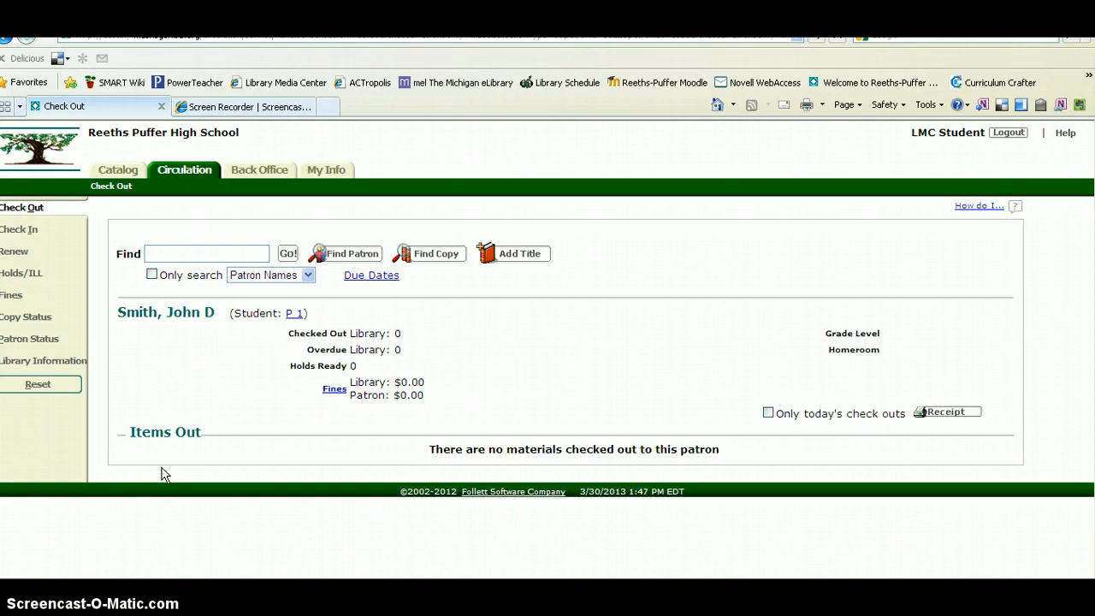
pyautogui.click(152, 473)
pyautogui.write('26716')
pyautogui.click(288, 257)
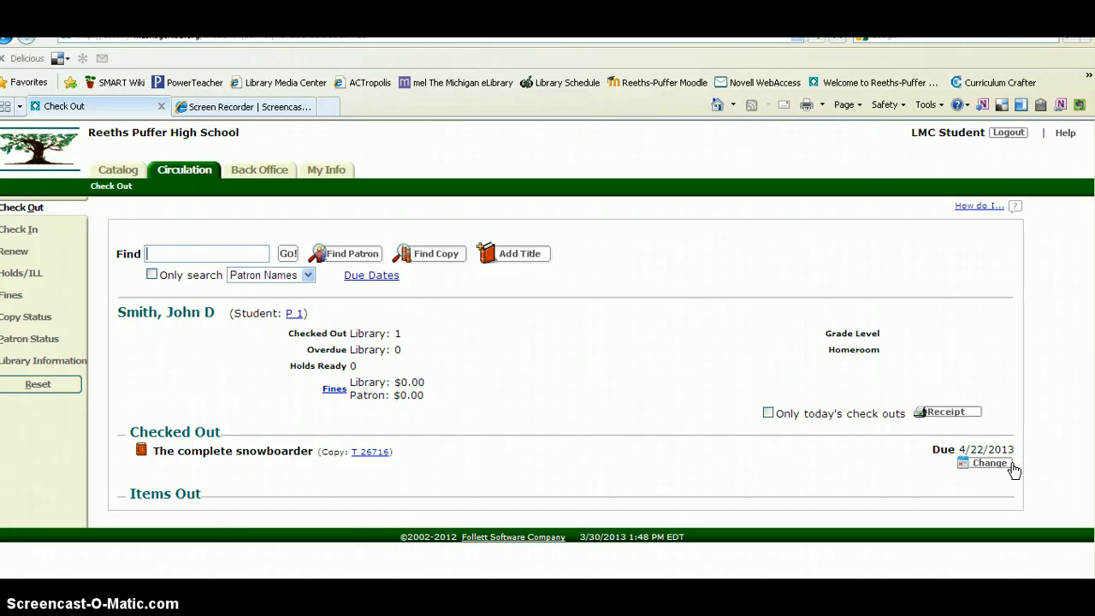
pyautogui.click(32, 231)
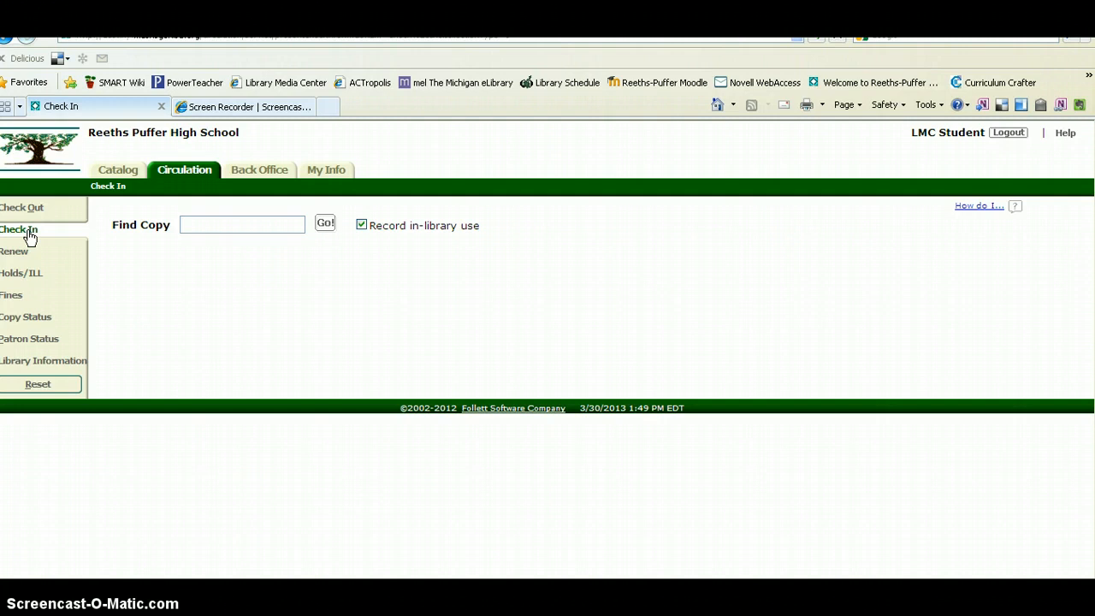
# Step: Check in copy 26716, The complete snowboarder, leaving the library with no copies out
pyautogui.write('26716')
pyautogui.press('Return')
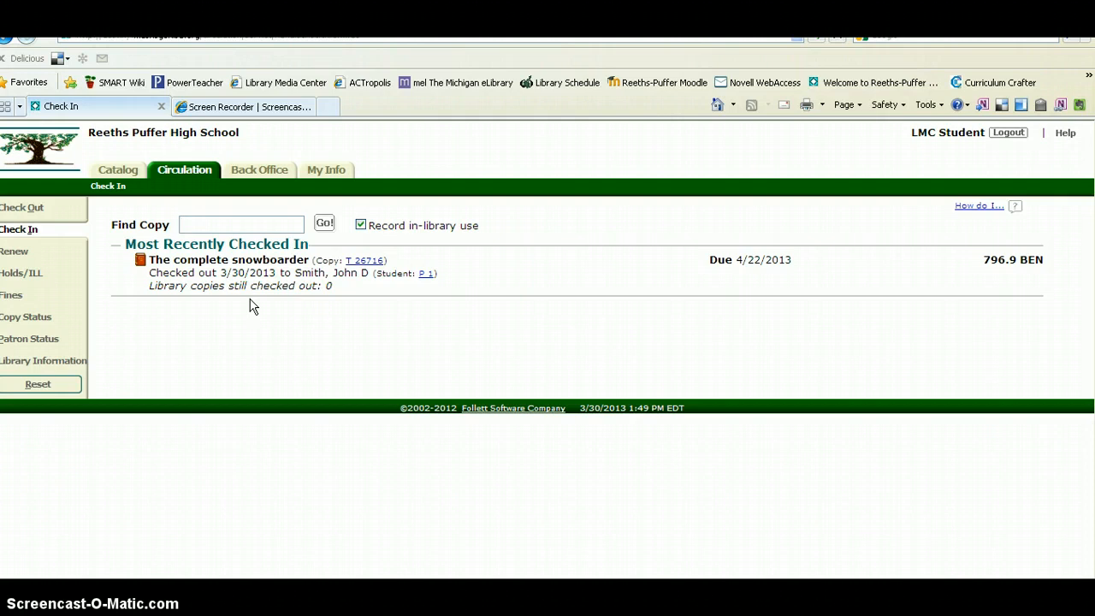
pyautogui.click(206, 305)
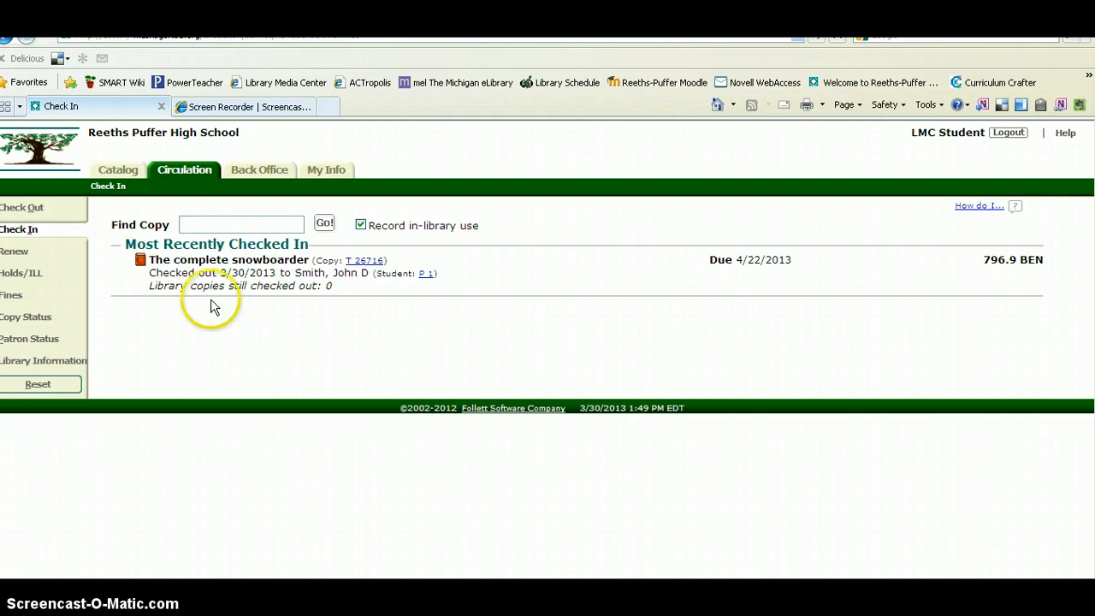
pyautogui.click(15, 251)
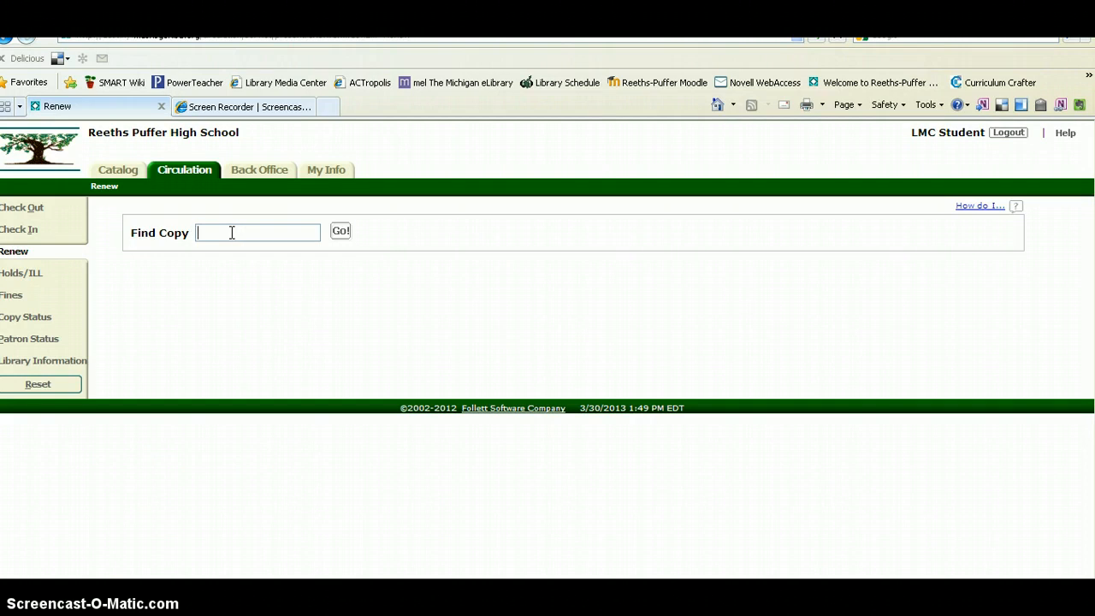
# Step: Reset Check Out and look up a second patron by barcode, showing overdue 'Letters to a bullied girl'
pyautogui.click(52, 210)
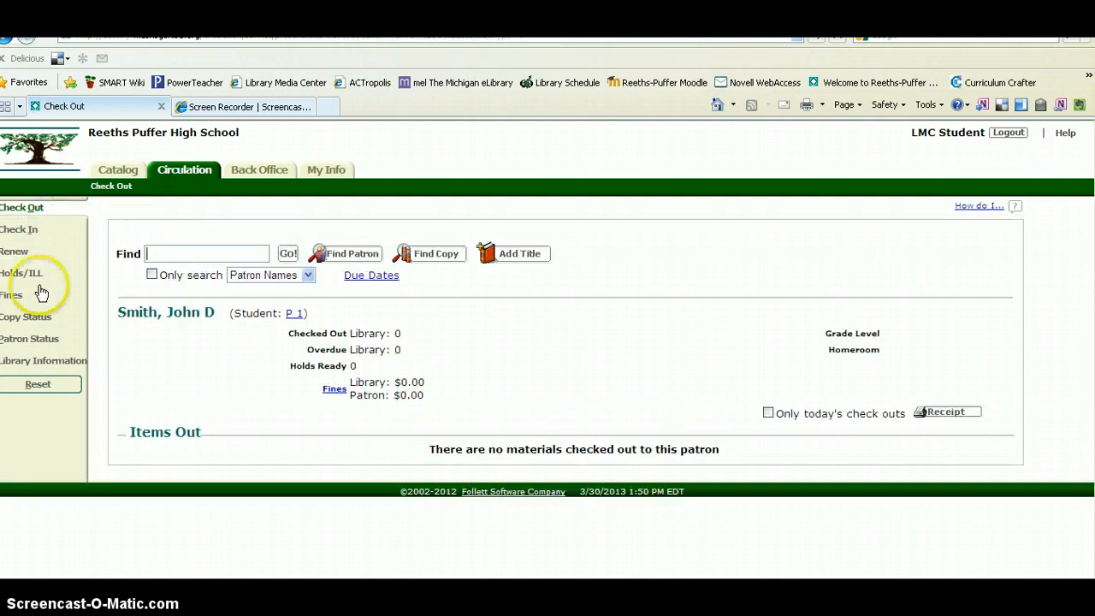
pyautogui.click(40, 389)
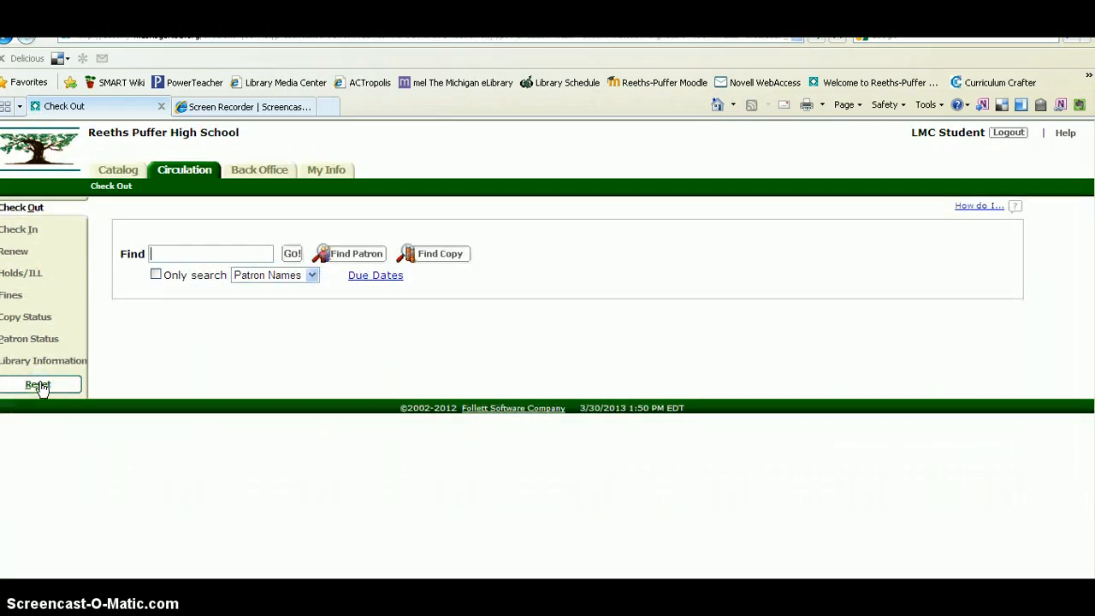
pyautogui.click(182, 248)
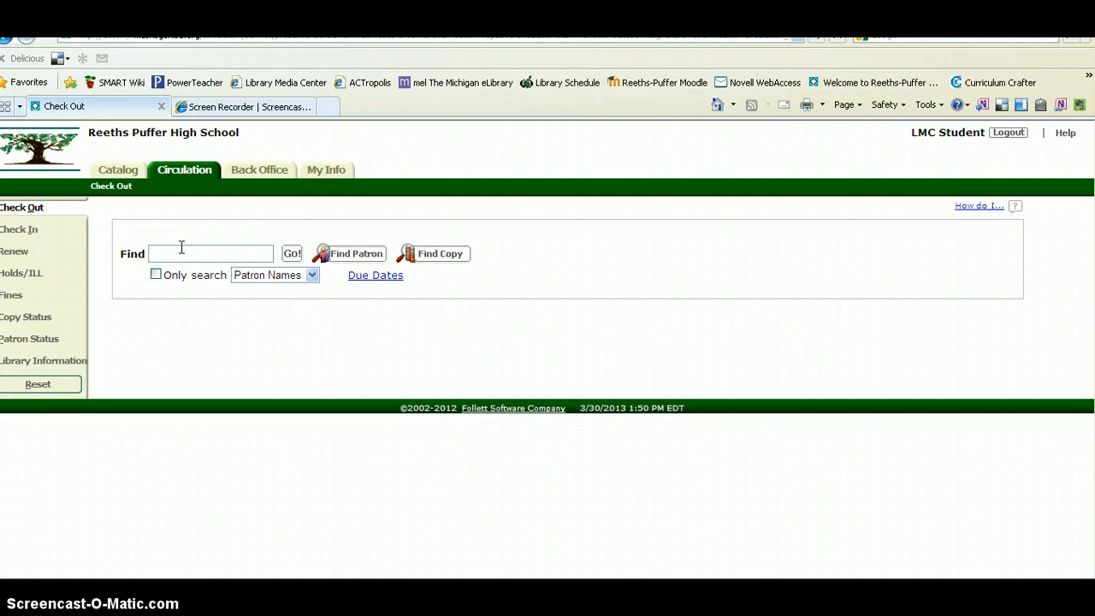
pyautogui.write('729985')
pyautogui.press('Return')
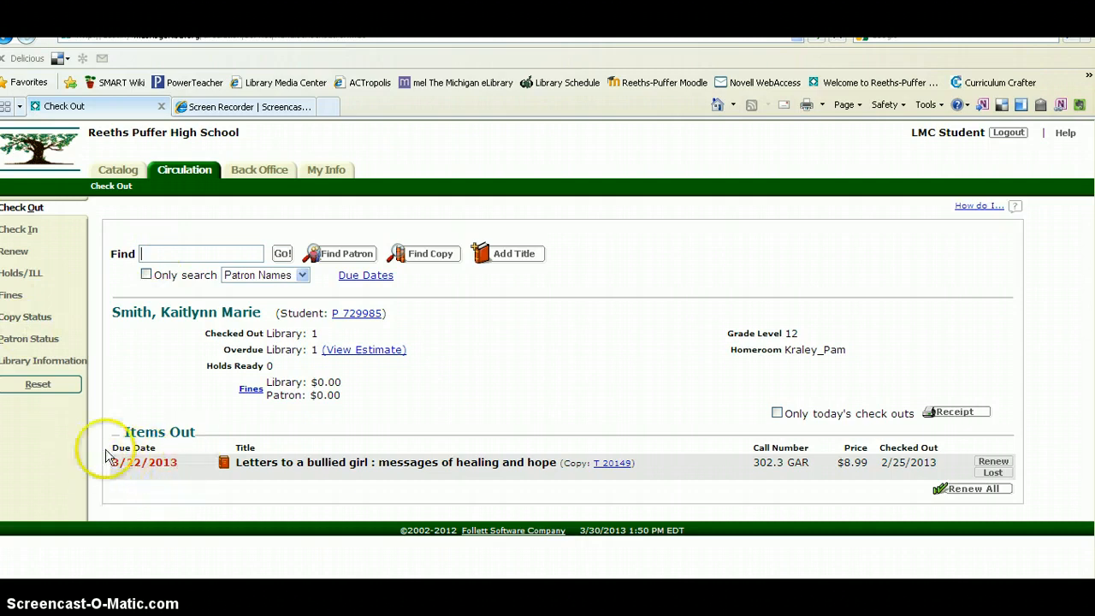
# Step: Renew 'Letters to a bullied girl' to 4/22/2013, incurring a $0.20 fine, and view the patron's fines
pyautogui.click(1007, 466)
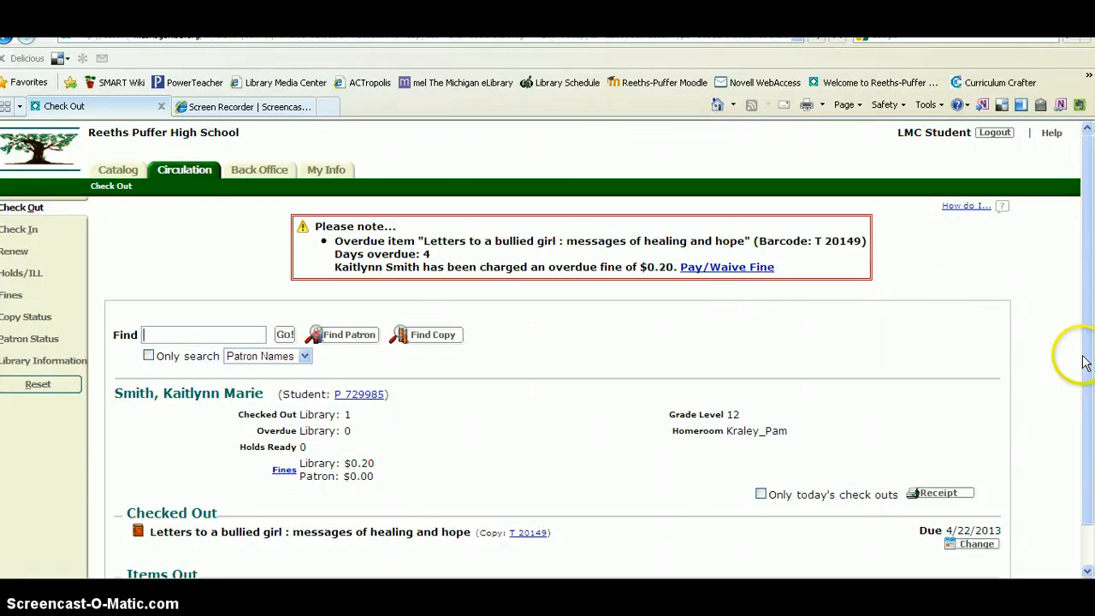
pyautogui.moveTo(1083, 363); pyautogui.dragTo(1083, 398)
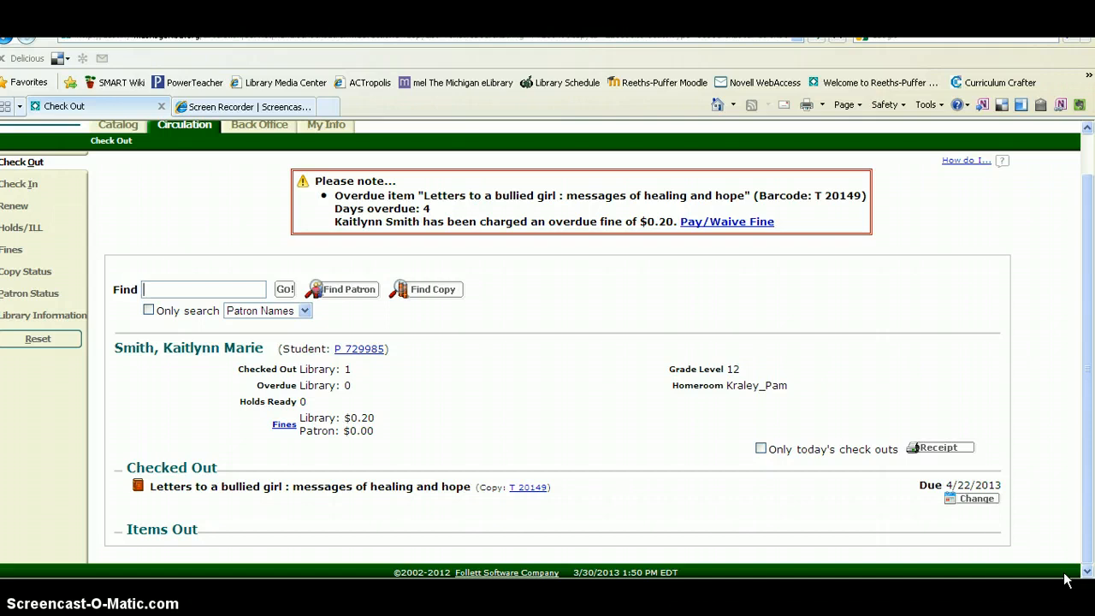
pyautogui.click(15, 254)
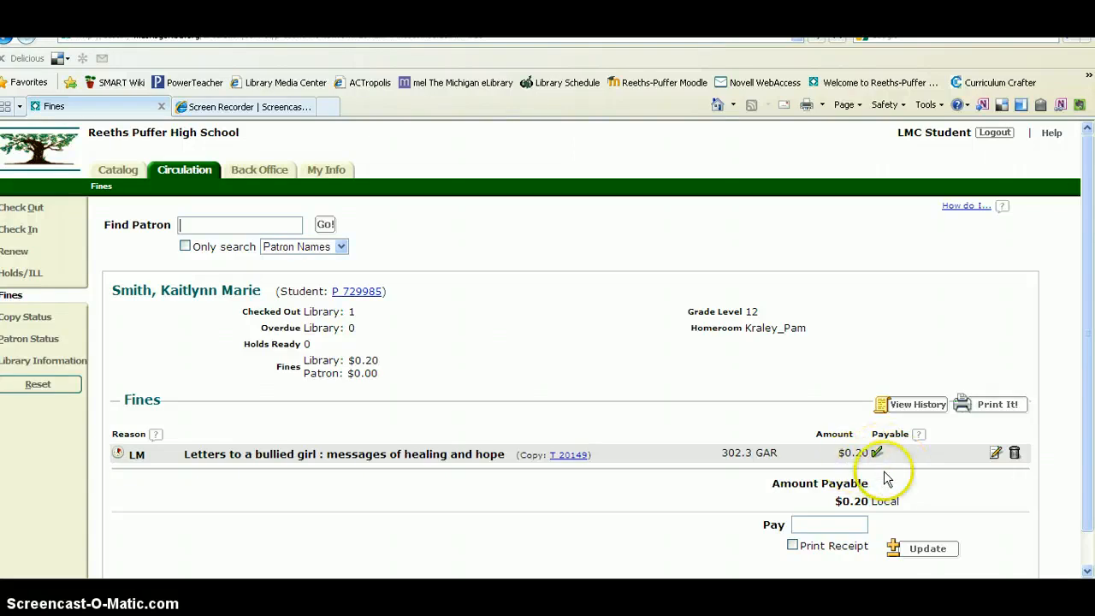
# Step: Keep the $0.20 overdue fine instead of deleting it, and enter a .20 payment against it
pyautogui.click(1014, 455)
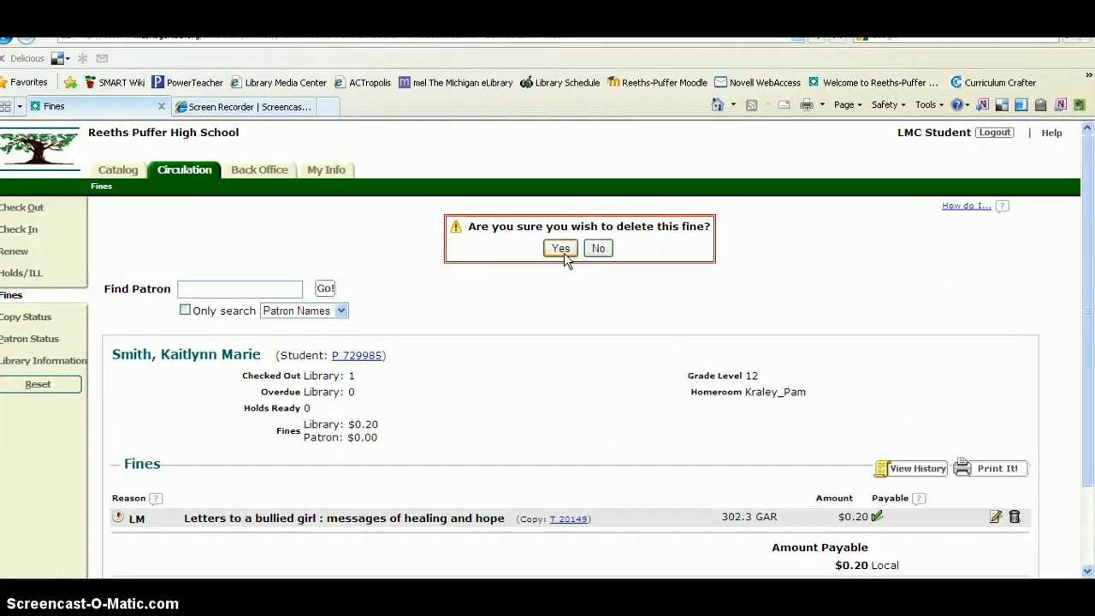
pyautogui.click(598, 253)
pyautogui.click(597, 249)
pyautogui.scroll(-1, 1076, 349)
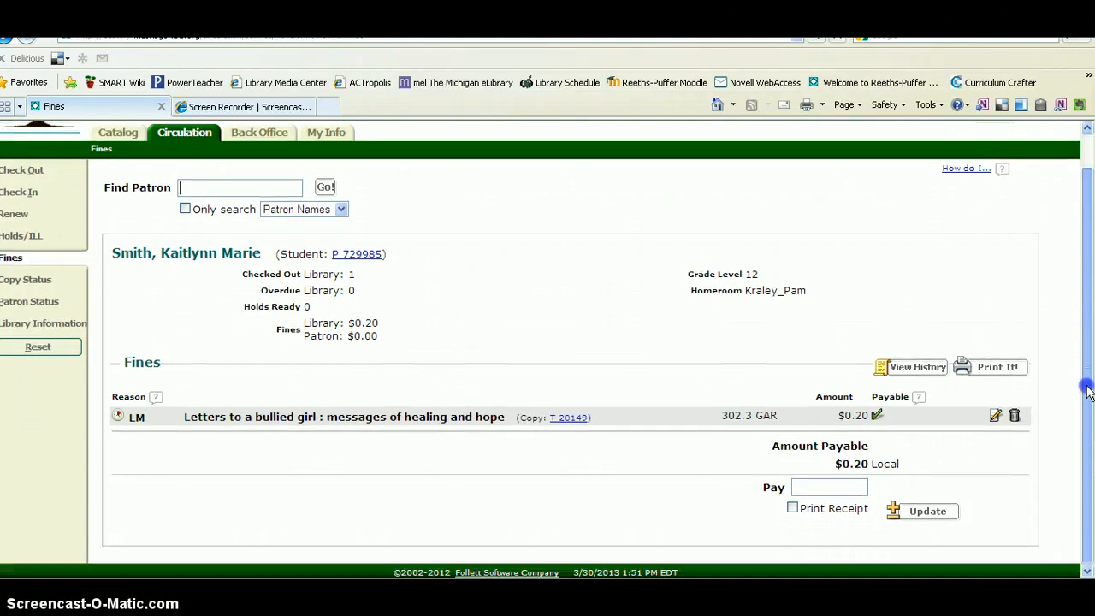
pyautogui.click(835, 485)
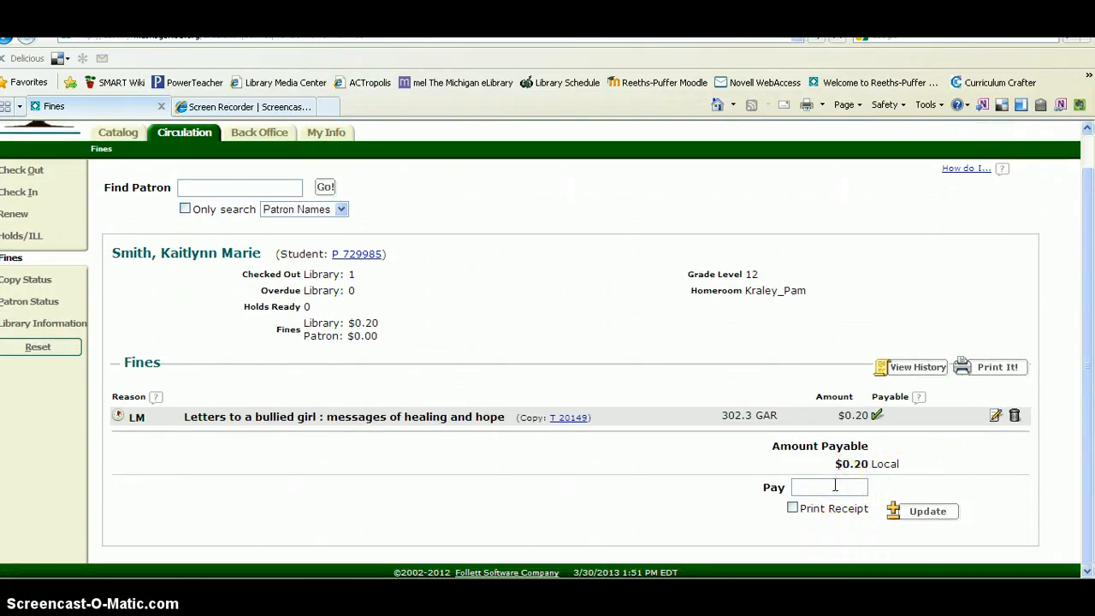
pyautogui.write('.20')
pyautogui.click(918, 517)
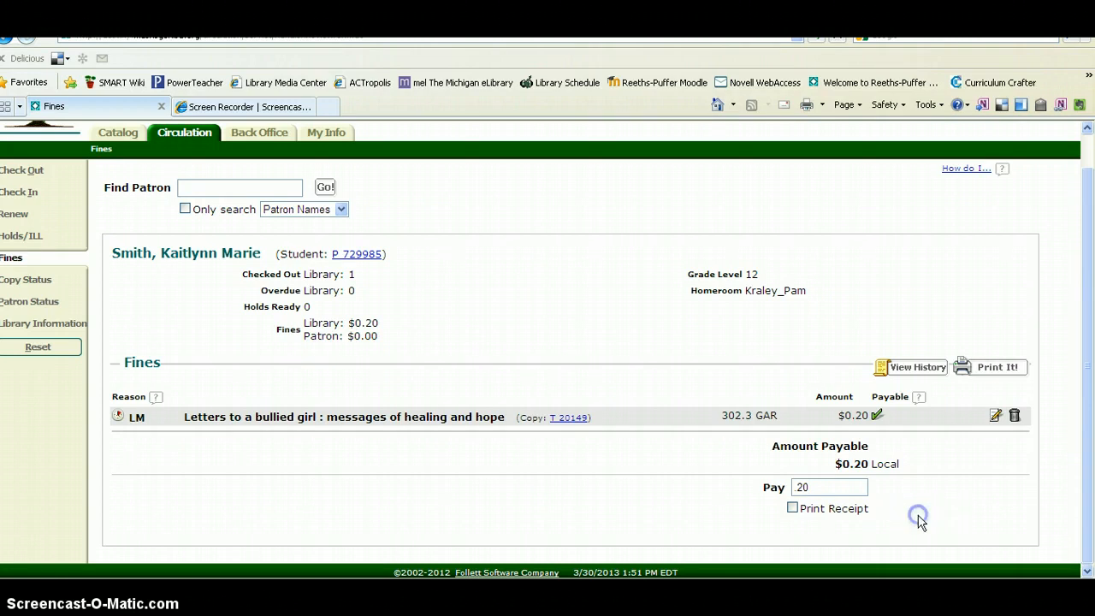